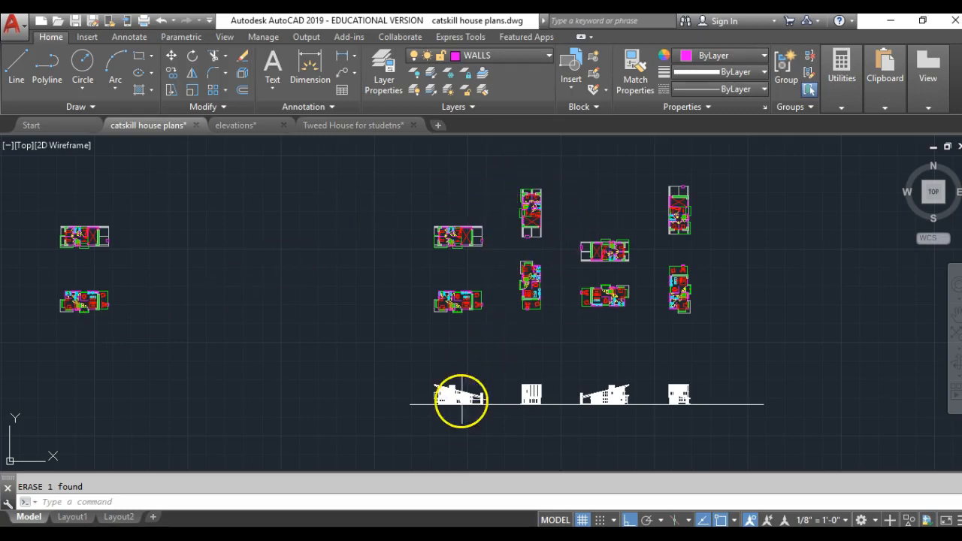
Examine the four house elevations on the ground line and the layer and lineweight chart in the spreadsheet
{"action": "scroll", "coordinate": [460, 417], "scroll_direction": "up", "scroll_amount": 4}
{"action": "middle_click_drag", "start_coordinate": [651, 354], "coordinate": [451, 337]}
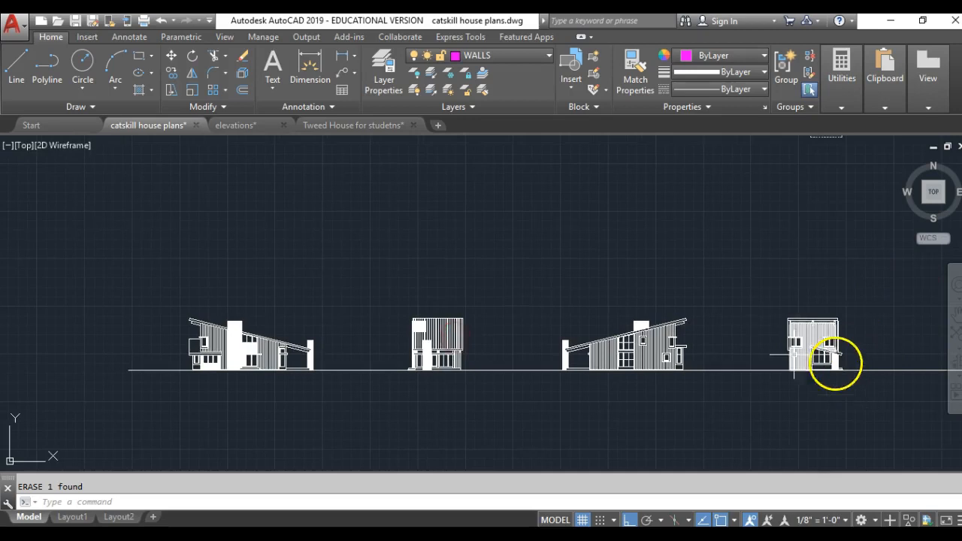
{"action": "scroll", "coordinate": [805, 348], "scroll_direction": "down", "scroll_amount": 4}
{"action": "scroll", "coordinate": [683, 354], "scroll_direction": "up", "scroll_amount": 4}
{"action": "middle_click_drag", "start_coordinate": [672, 343], "coordinate": [501, 354]}
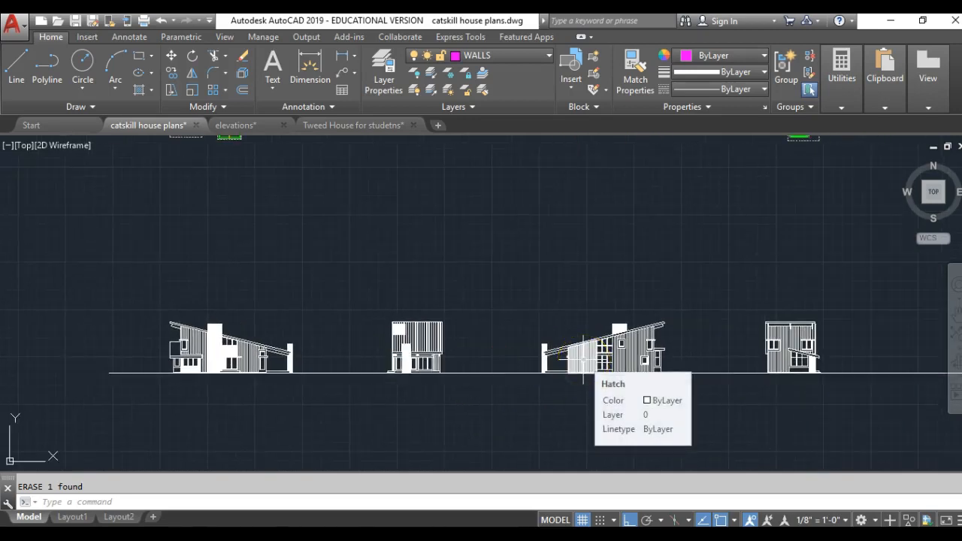
{"action": "left_click", "coordinate": [501, 275]}
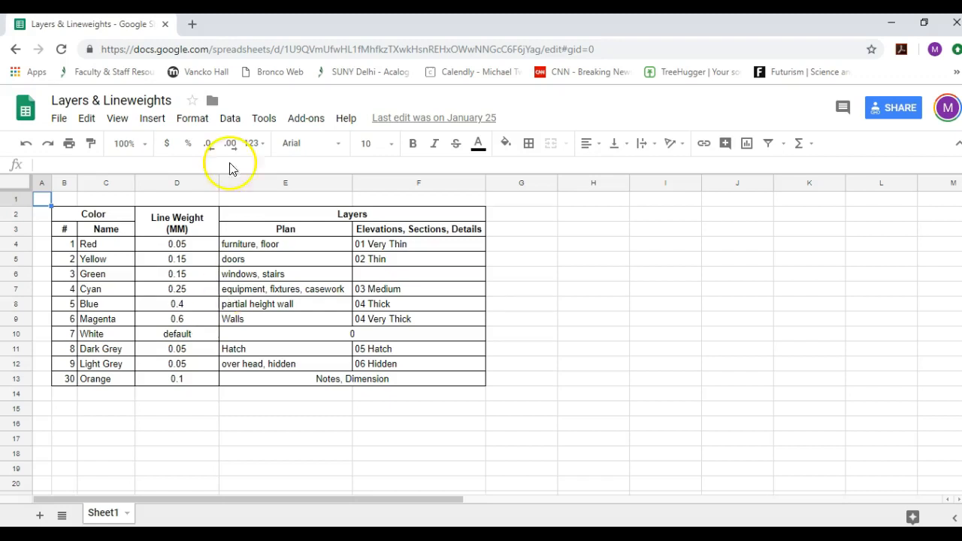
{"action": "mouse_move", "coordinate": [254, 25]}
{"action": "left_mouse_down"}
{"action": "mouse_move", "coordinate": [733, 64]}
{"action": "mouse_move", "coordinate": [961, 64]}
{"action": "left_mouse_up"}
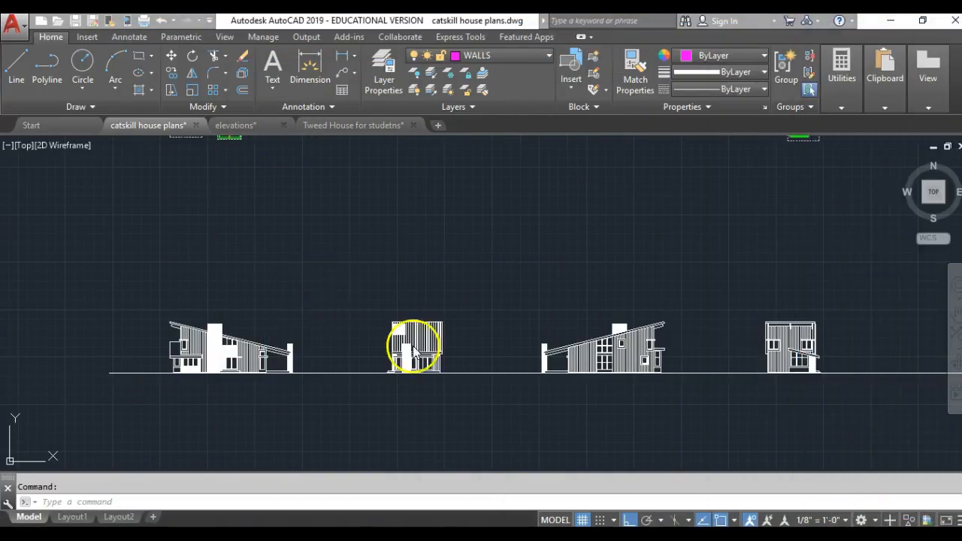
{"action": "mouse_move", "coordinate": [330, 128]}
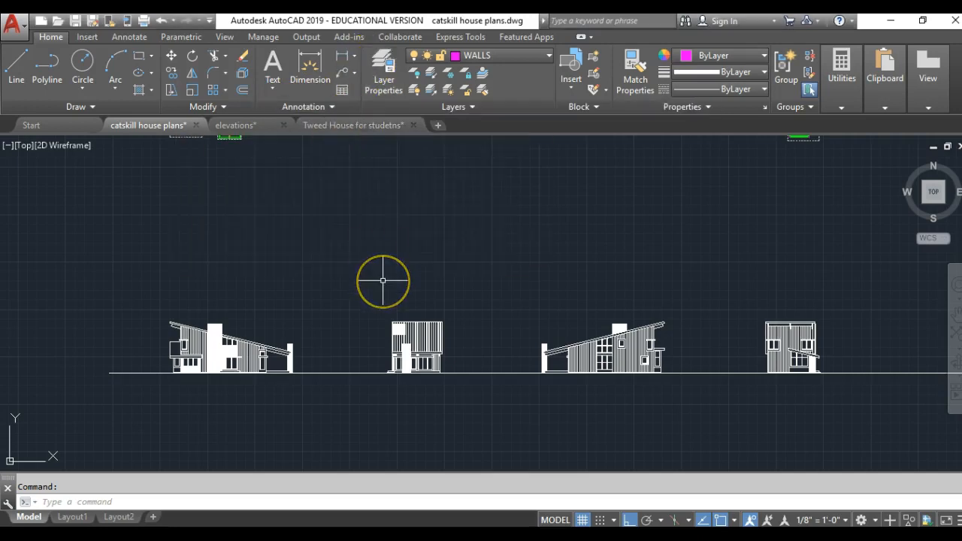
Open the layer properties manager, move it clear and enlarge it to review the existing layers
{"action": "left_click", "coordinate": [384, 67]}
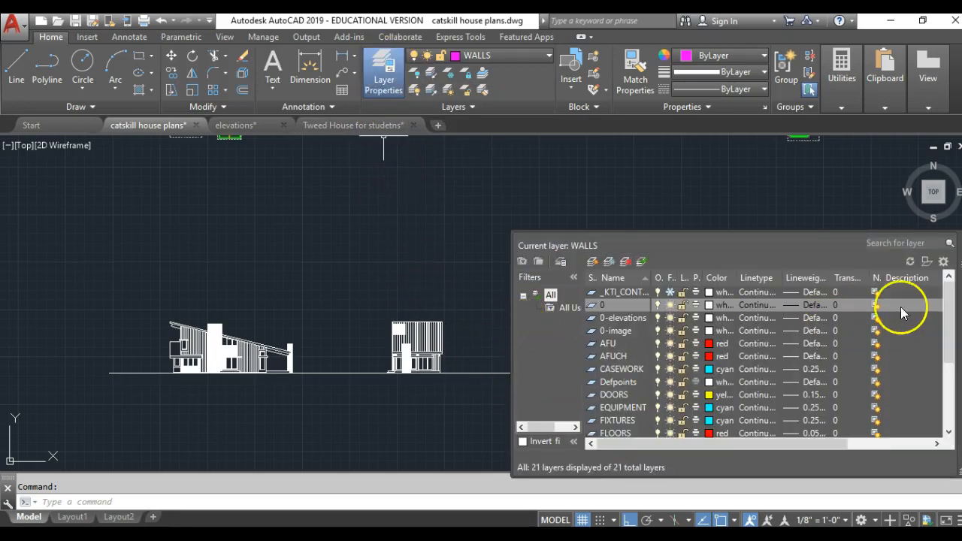
{"action": "left_click_drag", "start_coordinate": [961, 382], "coordinate": [568, 314]}
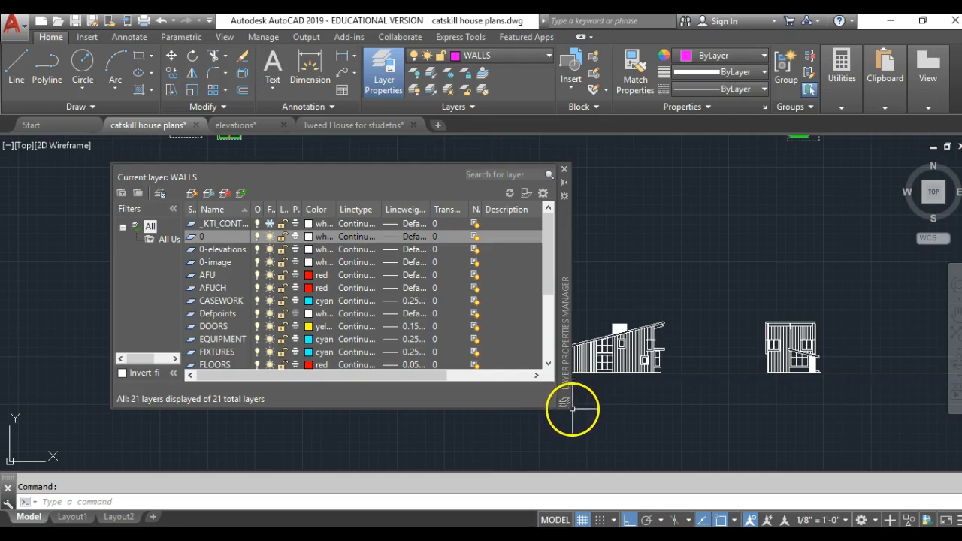
{"action": "left_click_drag", "start_coordinate": [565, 406], "coordinate": [761, 432]}
{"action": "scroll", "coordinate": [291, 292], "scroll_direction": "down", "scroll_amount": 3}
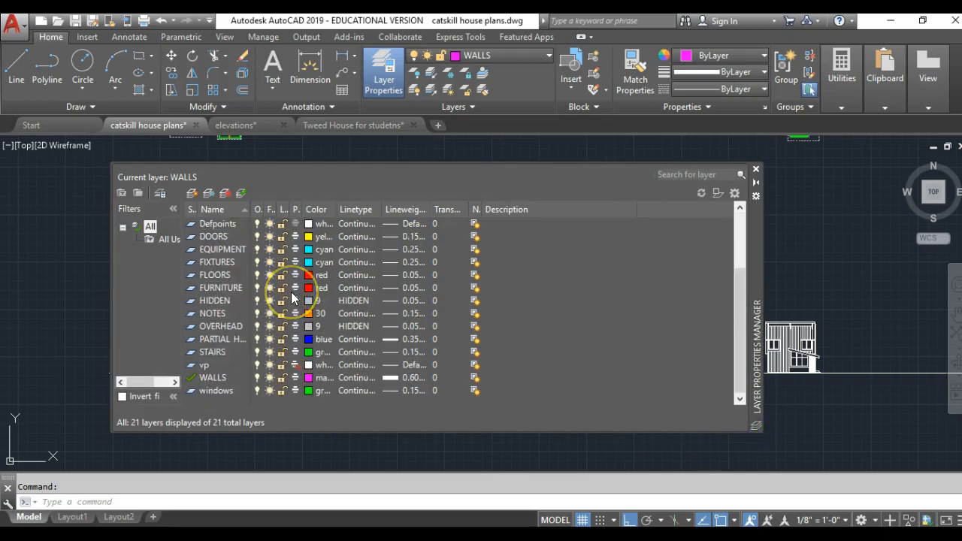
{"action": "scroll", "coordinate": [291, 292], "scroll_direction": "up", "scroll_amount": 3}
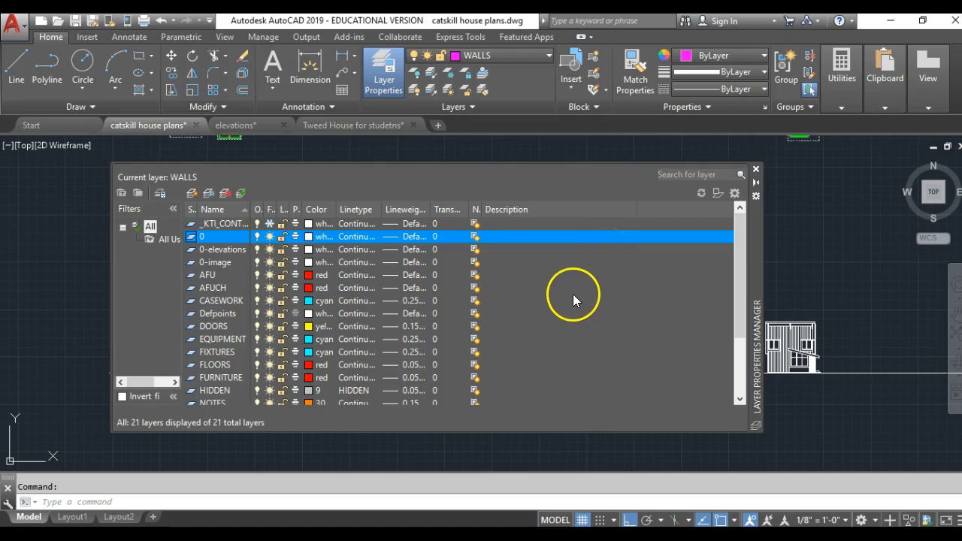
Create a new layer named 01Very Thin
{"action": "left_click", "coordinate": [192, 195]}
{"action": "type", "text": "01"}
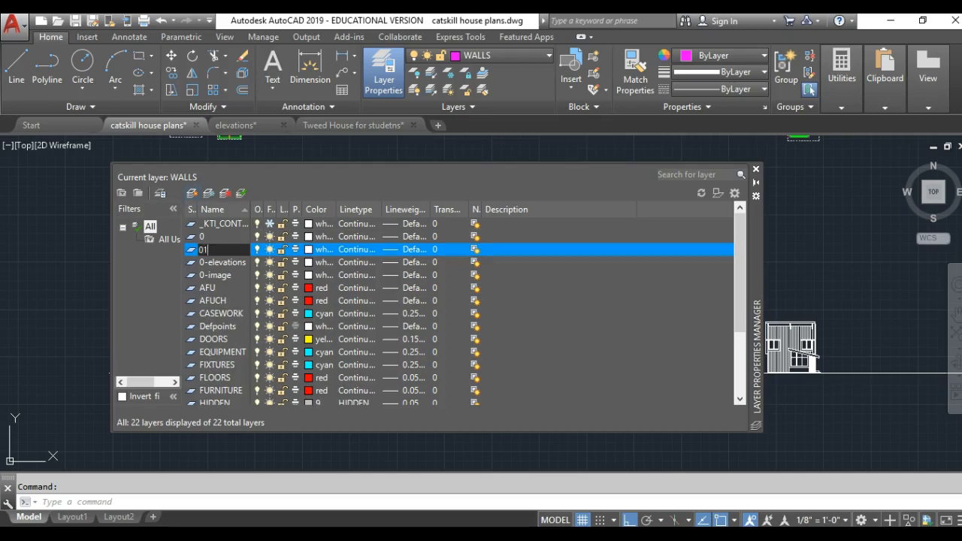
{"action": "type", "text": "-"}
{"action": "key", "text": "BackSpace"}
{"action": "type", "text": "Very Thin"}
Set the 01Very Thin layer's color to red and its lineweight to 0.05 mm
{"action": "left_click", "coordinate": [307, 253]}
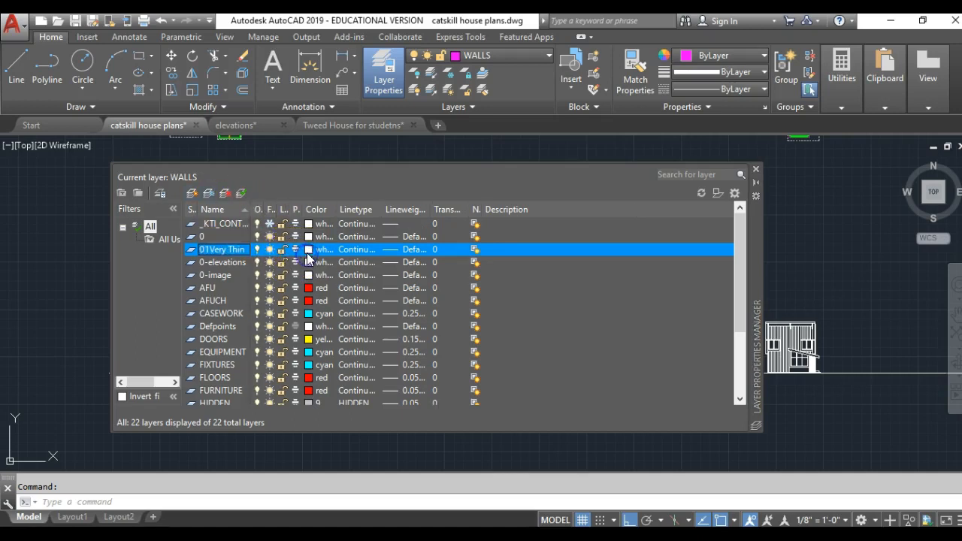
{"action": "left_click", "coordinate": [376, 311]}
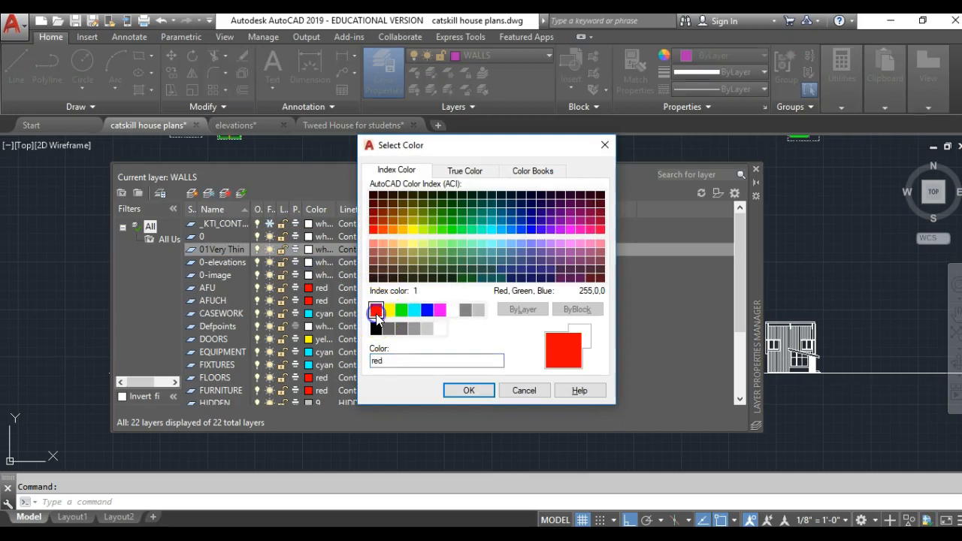
{"action": "left_click", "coordinate": [468, 390]}
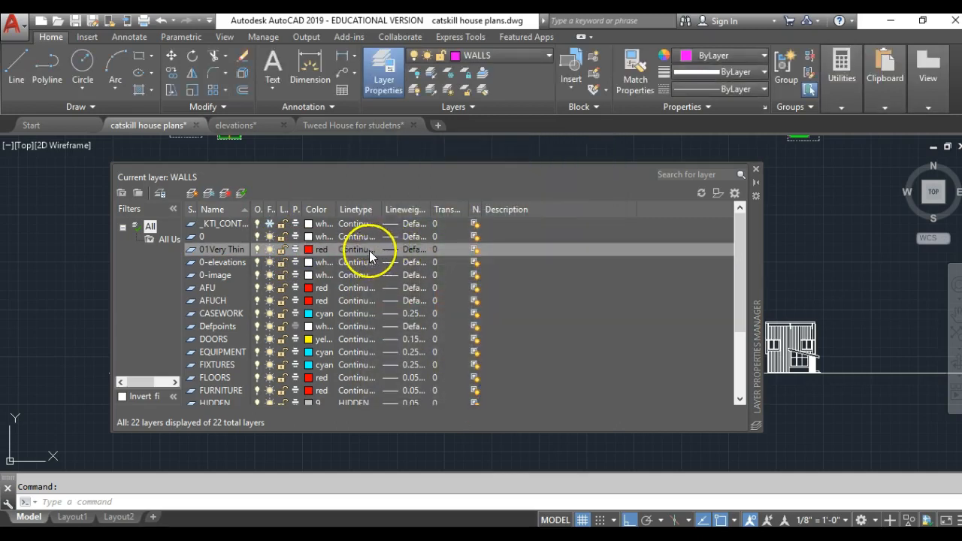
{"action": "left_click", "coordinate": [409, 253]}
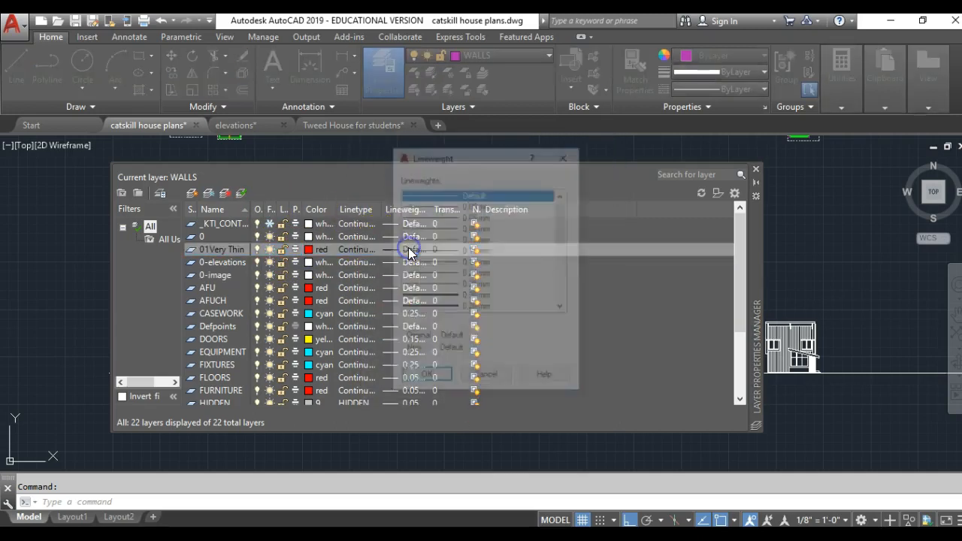
{"action": "left_click", "coordinate": [487, 218]}
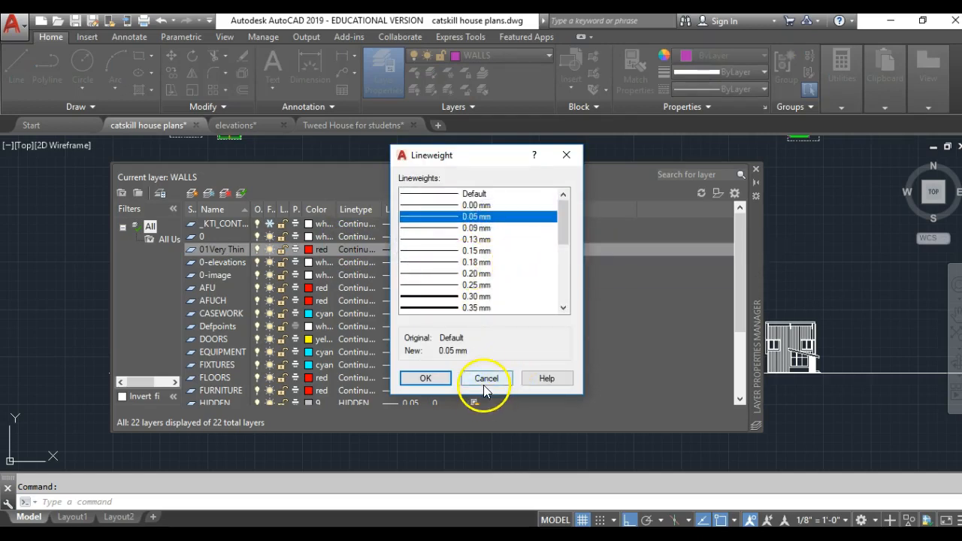
{"action": "left_click", "coordinate": [425, 378]}
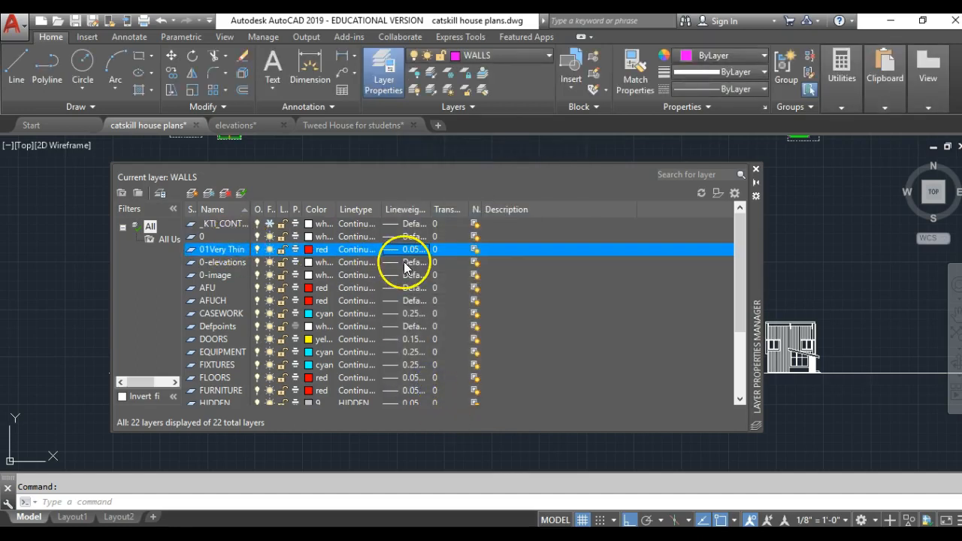
Create a new layer named 02 Thin
{"action": "left_click", "coordinate": [194, 195]}
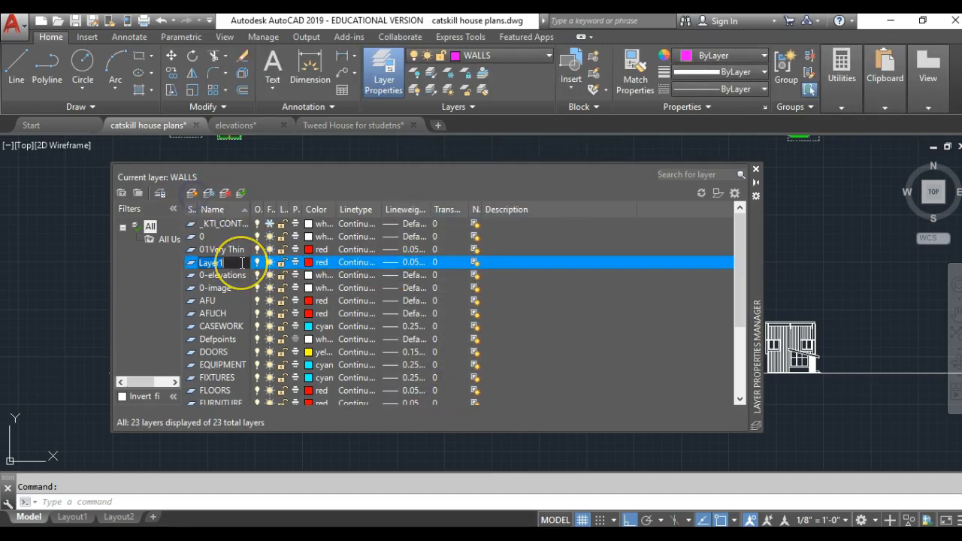
{"action": "type", "text": "02"}
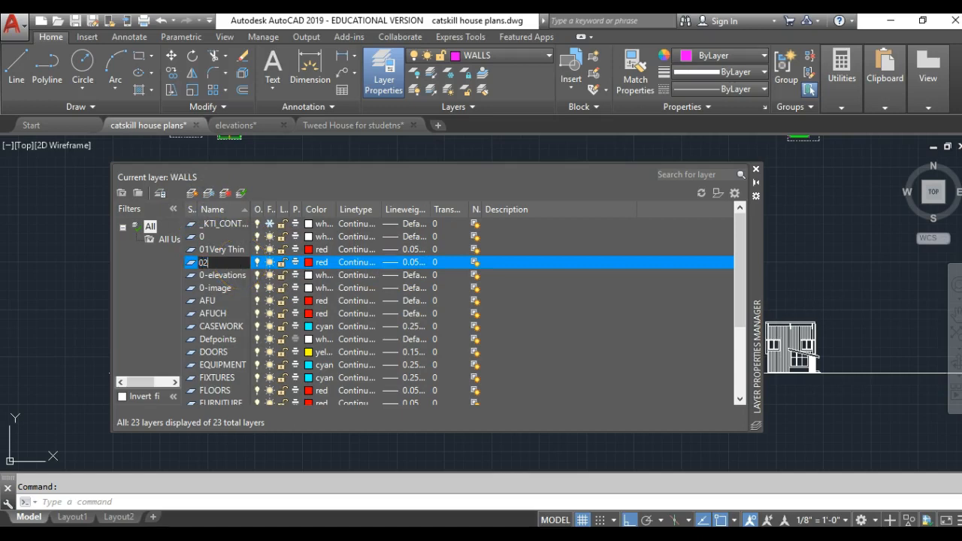
{"action": "type", "text": " Thin"}
Set the 02 Thin layer's color to yellow and its lineweight to 0.15 mm
{"action": "left_click", "coordinate": [309, 263]}
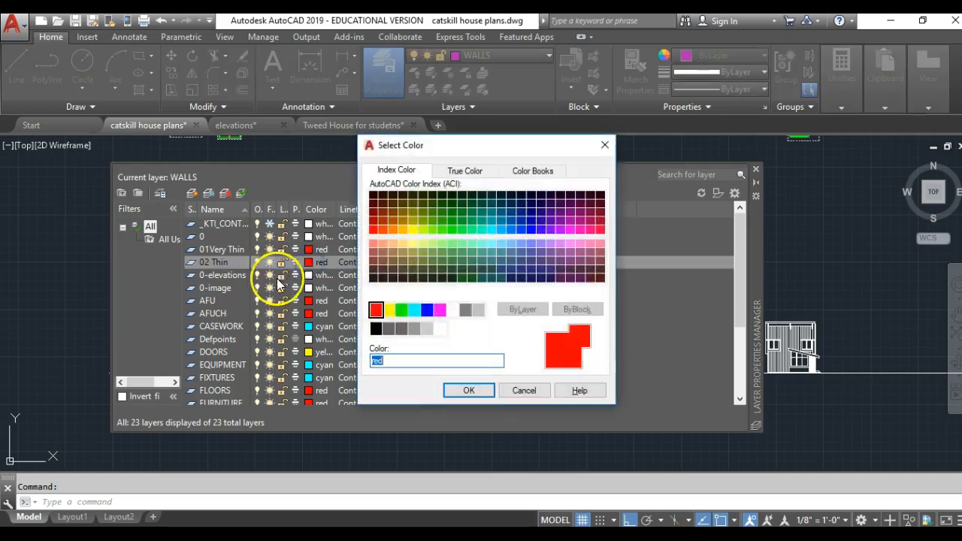
{"action": "left_click", "coordinate": [390, 309]}
{"action": "left_click", "coordinate": [466, 390]}
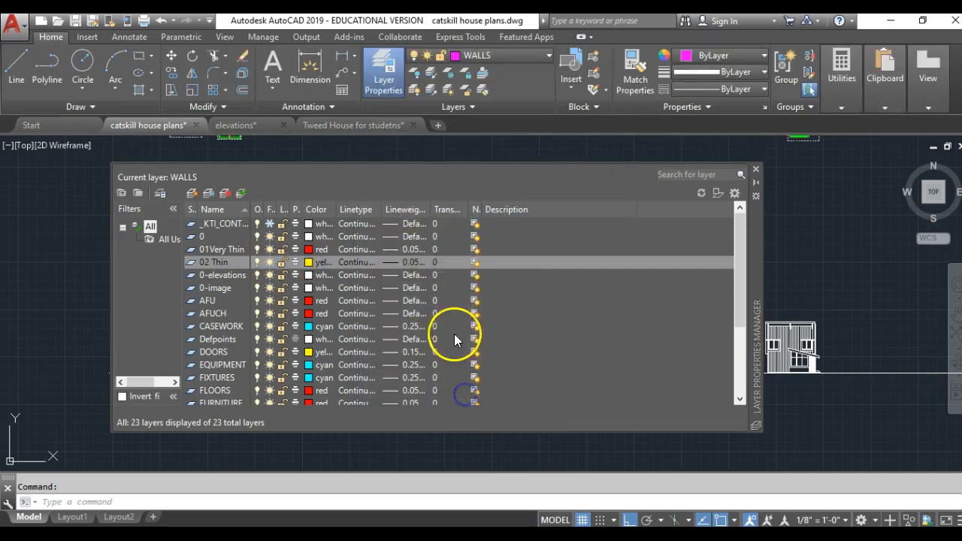
{"action": "left_click", "coordinate": [412, 262]}
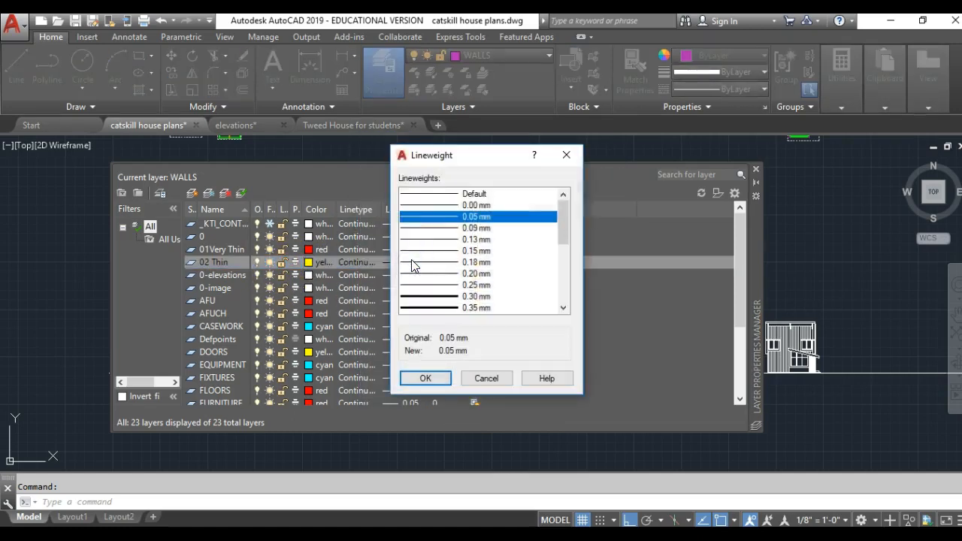
{"action": "left_click", "coordinate": [485, 252]}
{"action": "left_click", "coordinate": [425, 379]}
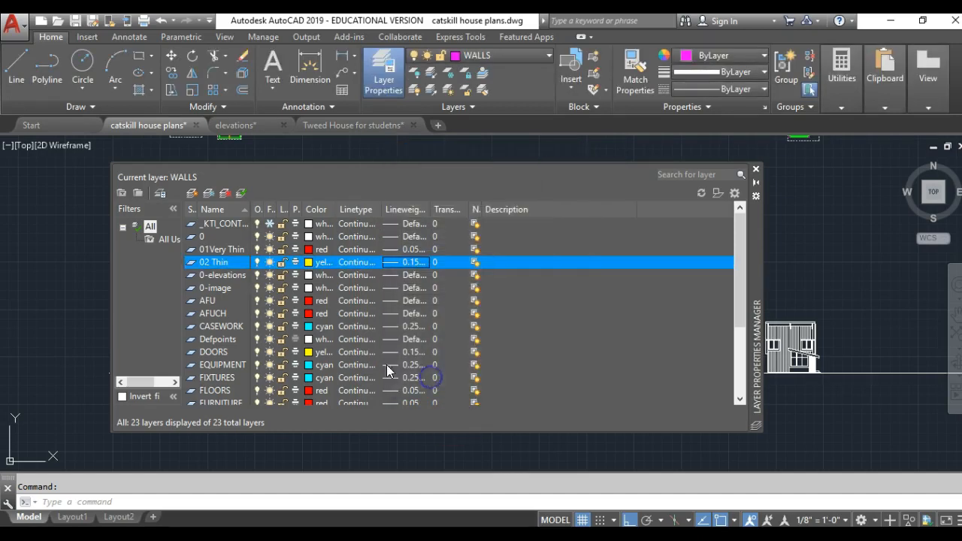
Make 0-elevations the current layer and create a new layer named 03 Medium based on its properties
{"action": "left_click", "coordinate": [206, 276]}
{"action": "double_click", "coordinate": [207, 274]}
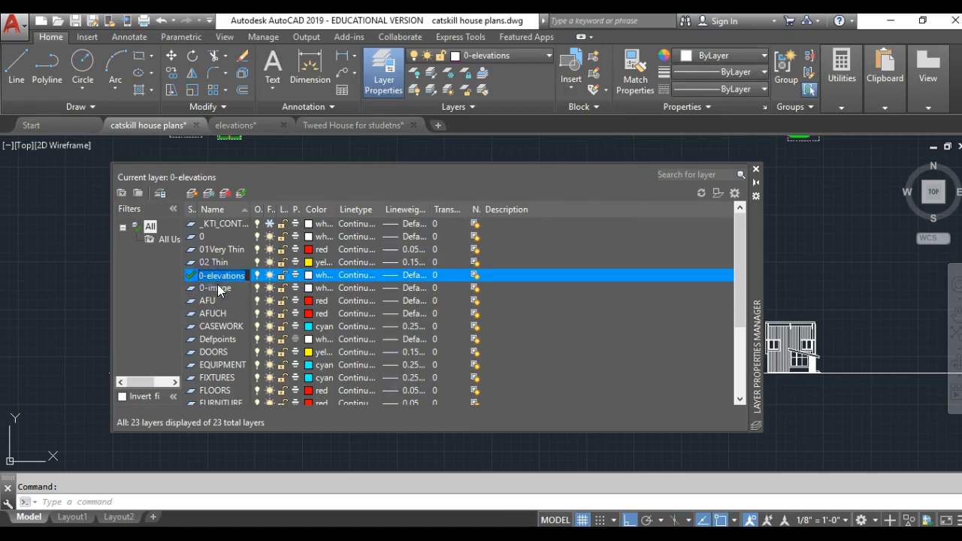
{"action": "left_click", "coordinate": [192, 194]}
{"action": "type", "text": "03"}
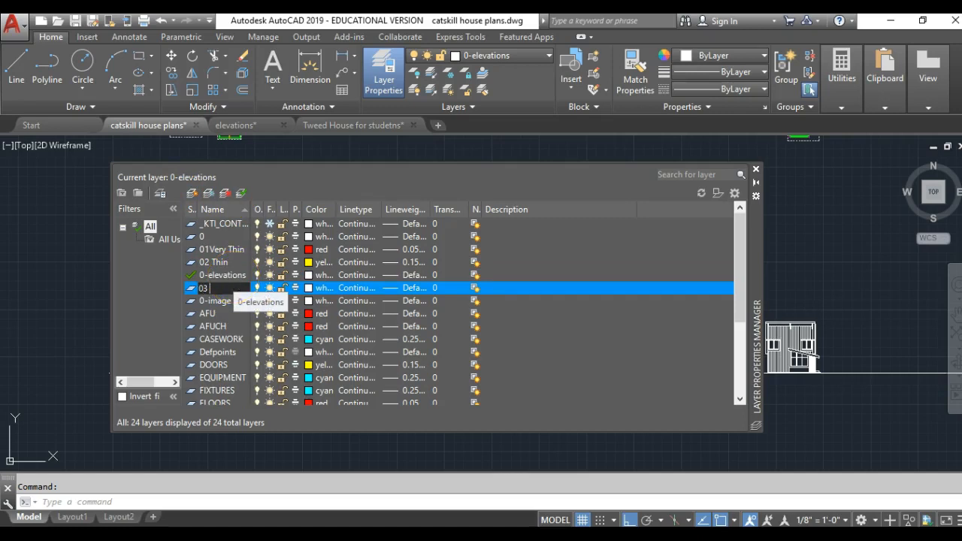
{"action": "type", "text": " Medium"}
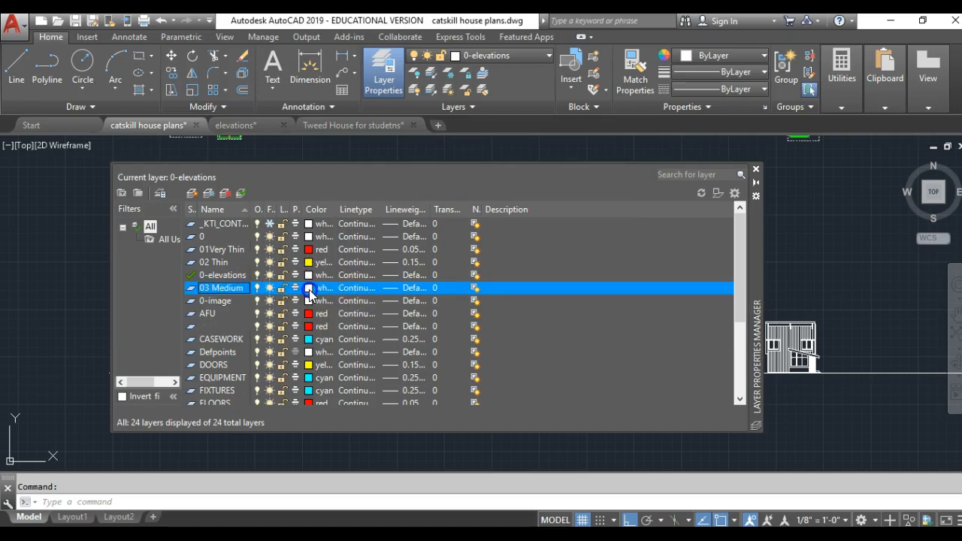
Set the 03 Medium layer's color to cyan and its lineweight to 0.25 mm
{"action": "left_click", "coordinate": [309, 289]}
{"action": "left_click", "coordinate": [414, 310]}
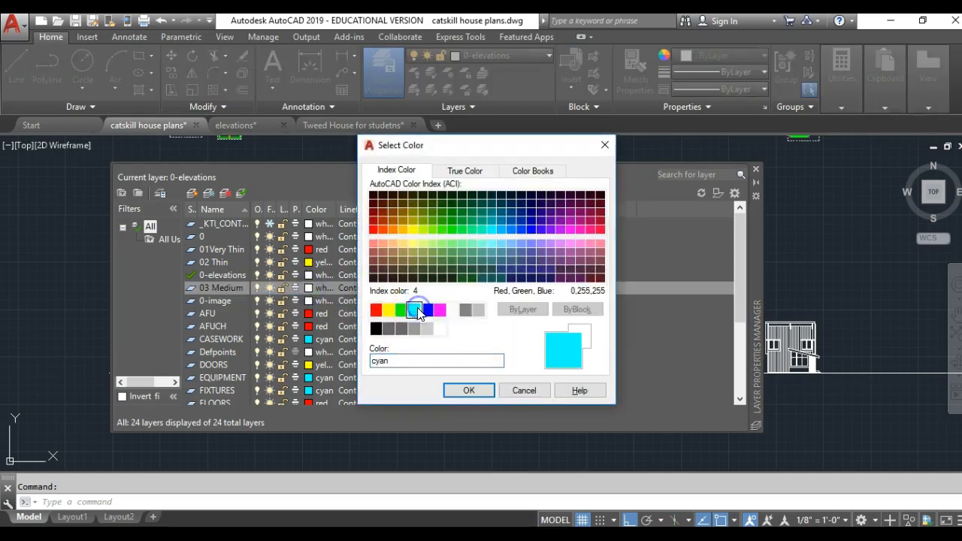
{"action": "left_click", "coordinate": [469, 391]}
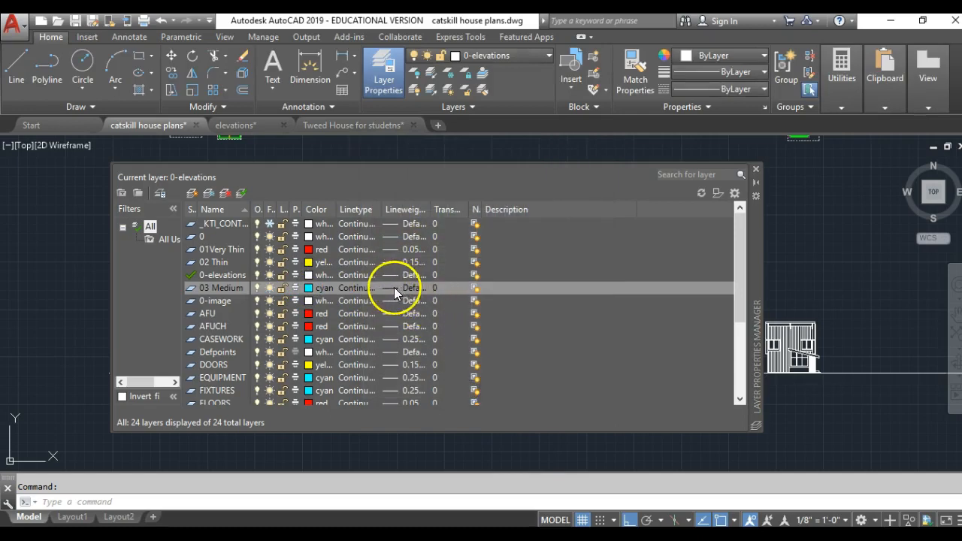
{"action": "left_click", "coordinate": [394, 291]}
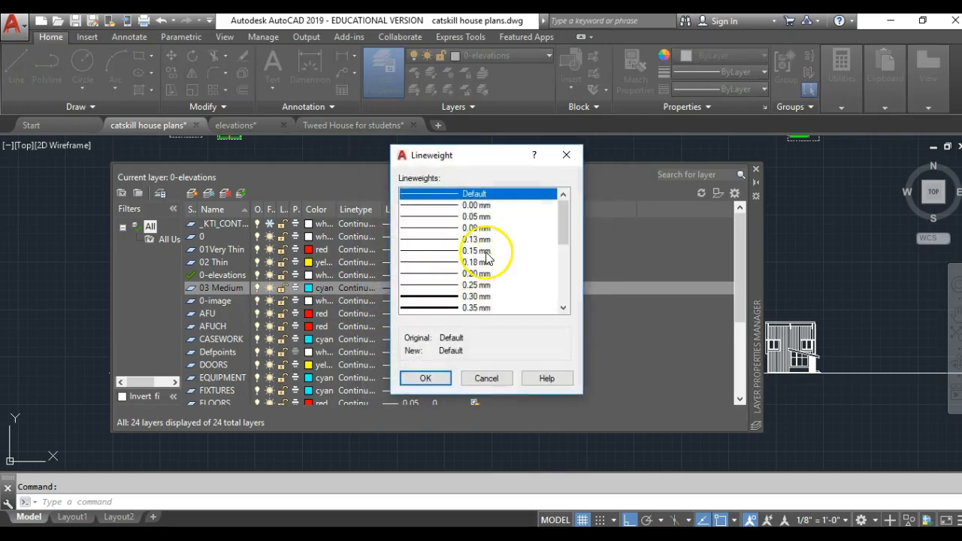
{"action": "left_click", "coordinate": [495, 286]}
{"action": "left_click", "coordinate": [425, 378]}
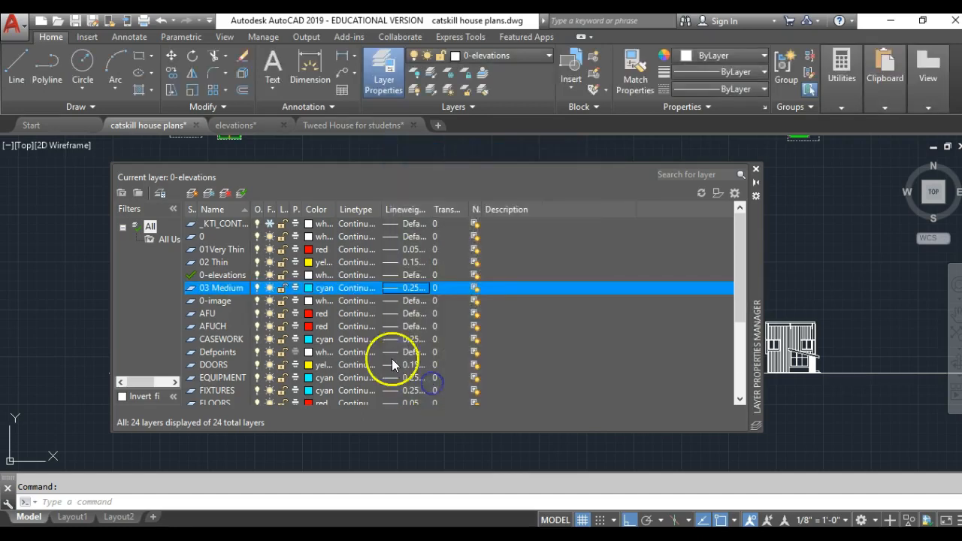
Close the layer properties manager and make 01Very Thin the current layer
{"action": "left_click", "coordinate": [306, 288]}
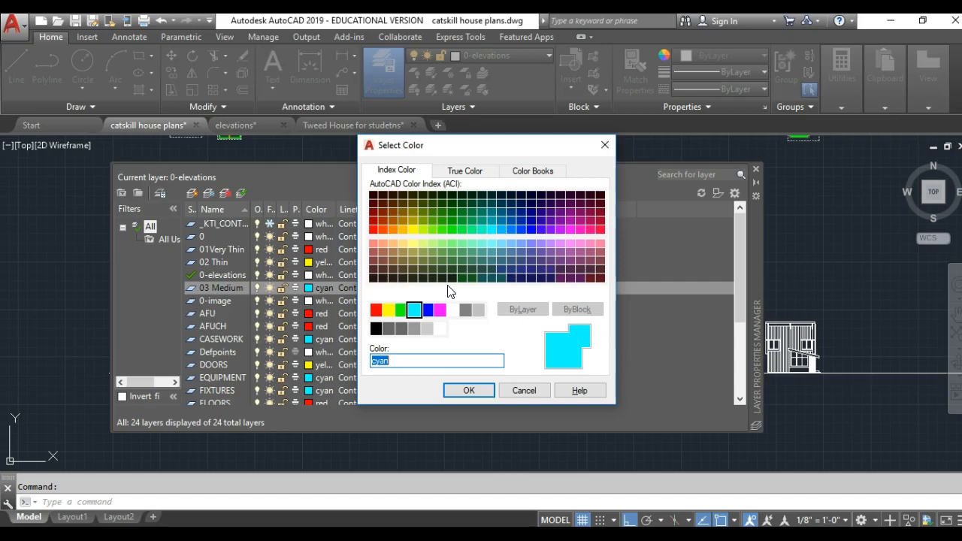
{"action": "left_click", "coordinate": [518, 390]}
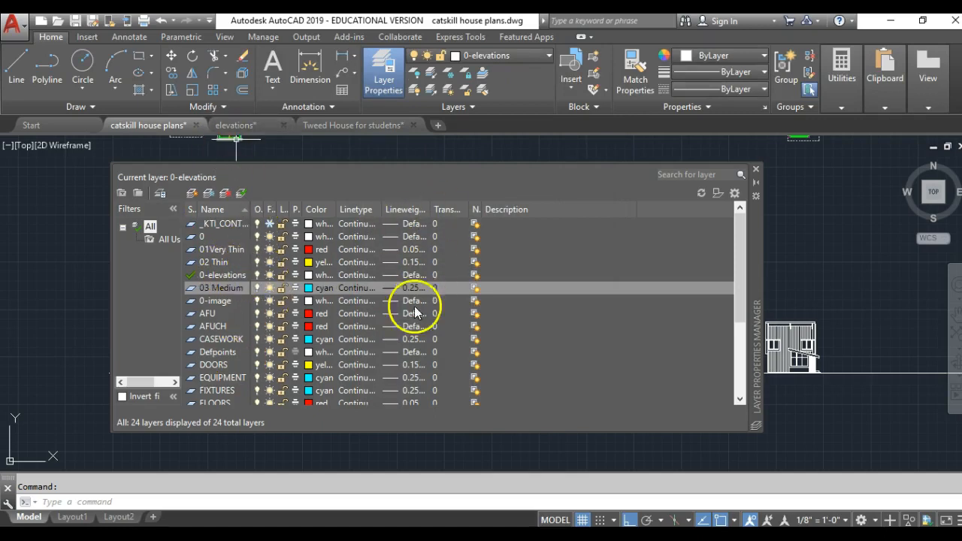
{"action": "left_click", "coordinate": [755, 169]}
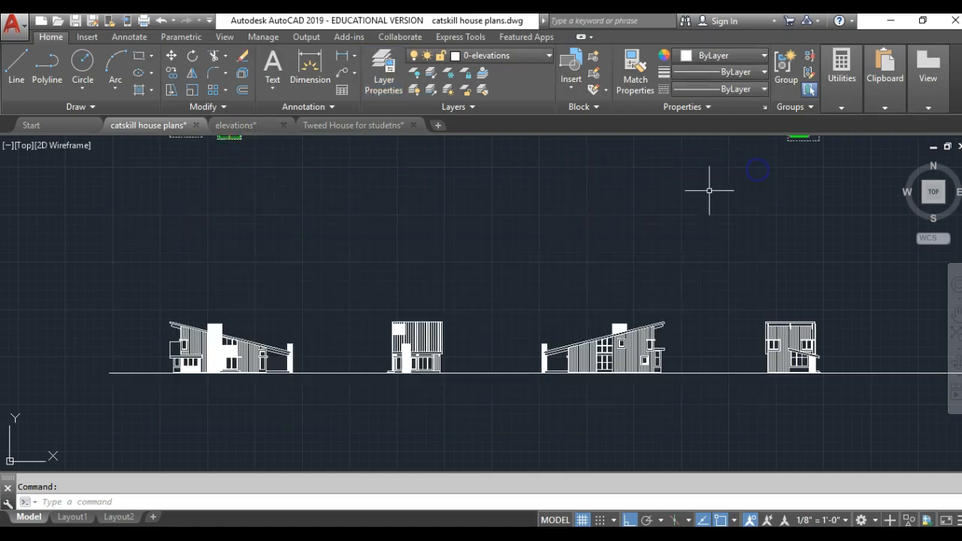
{"action": "left_click", "coordinate": [487, 55]}
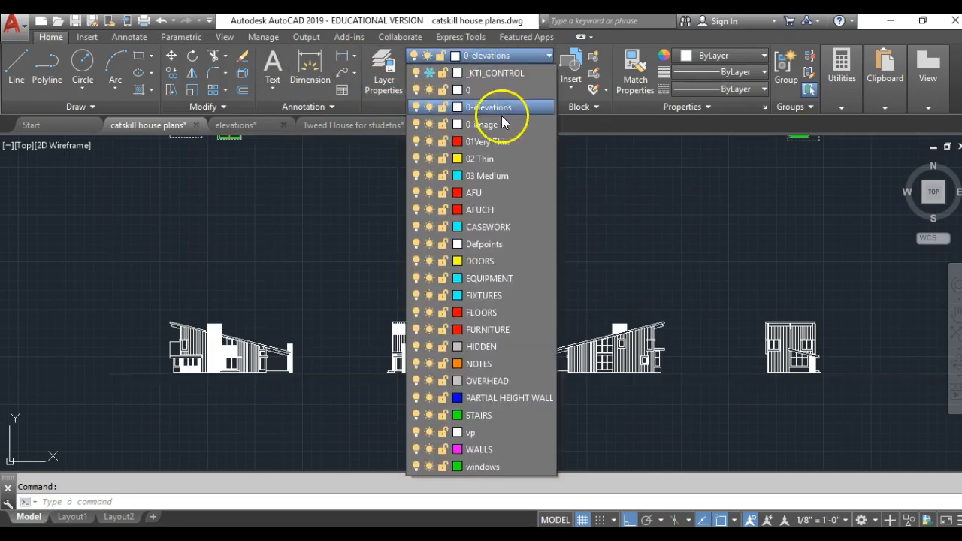
{"action": "left_click", "coordinate": [495, 146]}
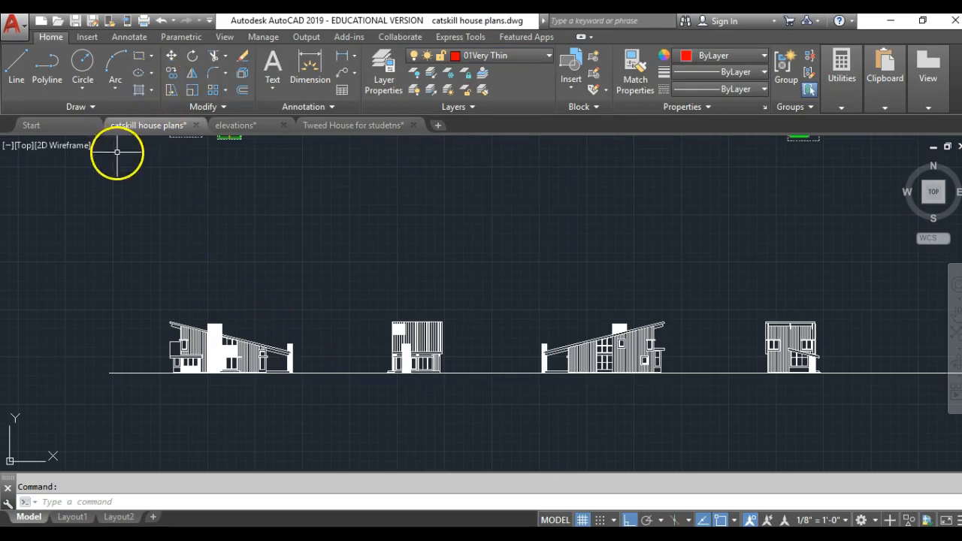
Draw a closed four-sided outline with the Line tool above the leftmost elevation on the 01Very Thin layer
{"action": "left_click", "coordinate": [22, 61]}
{"action": "left_click", "coordinate": [203, 299]}
{"action": "left_click", "coordinate": [203, 250]}
{"action": "left_click", "coordinate": [232, 250]}
{"action": "left_click", "coordinate": [233, 295]}
{"action": "left_click", "coordinate": [203, 299]}
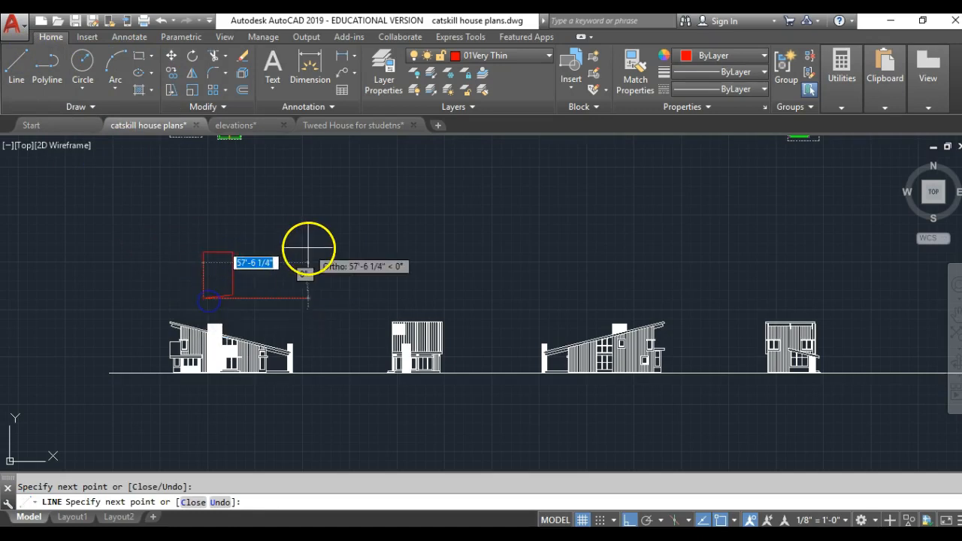
{"action": "key", "text": "Return"}
Erase the four-sided test outline above the leftmost elevation
{"action": "type", "text": "e"}
{"action": "key", "text": "Return"}
{"action": "left_click", "coordinate": [253, 206]}
{"action": "left_click", "coordinate": [188, 303]}
{"action": "key", "text": "Return"}
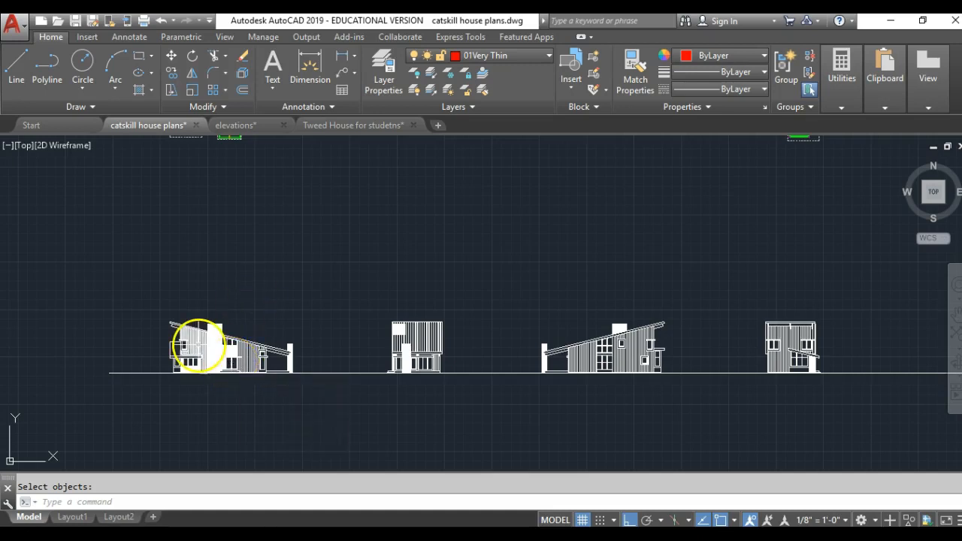
Move the small upper window's frame lines, beside the brick chimney in the leftmost elevation, to the 01Very Thin layer
{"action": "scroll", "coordinate": [198, 344], "scroll_direction": "up", "scroll_amount": 8}
{"action": "scroll", "coordinate": [183, 369], "scroll_direction": "up", "scroll_amount": 5}
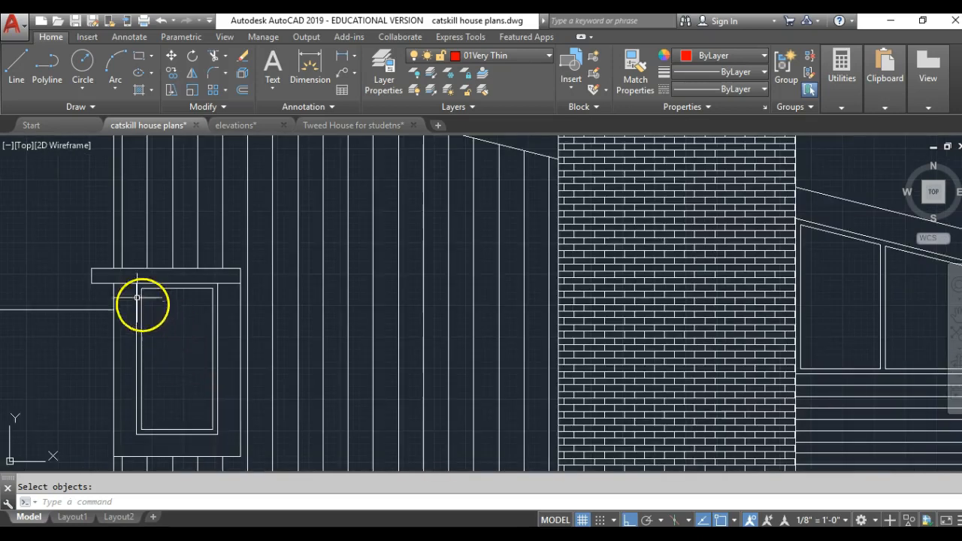
{"action": "left_click", "coordinate": [125, 273]}
{"action": "left_click", "coordinate": [235, 441]}
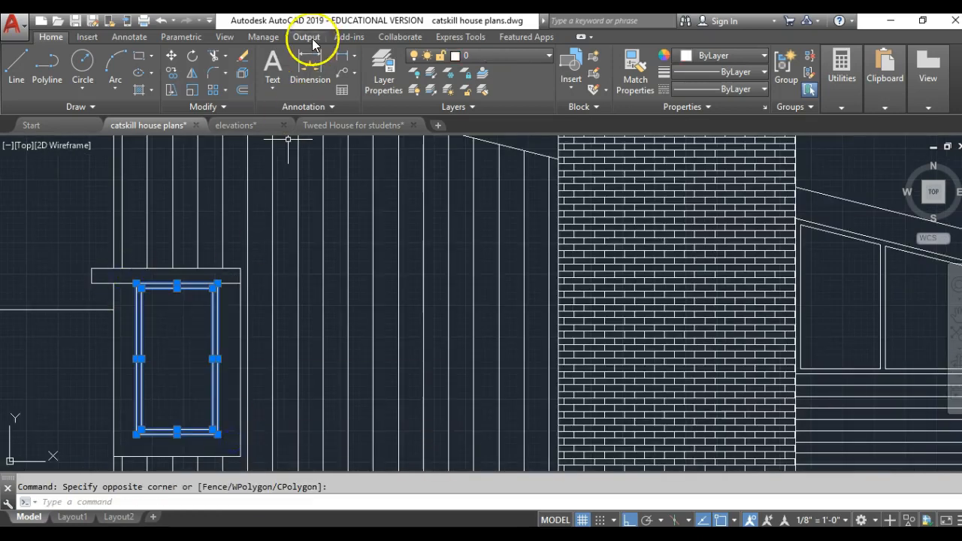
{"action": "left_click", "coordinate": [472, 56]}
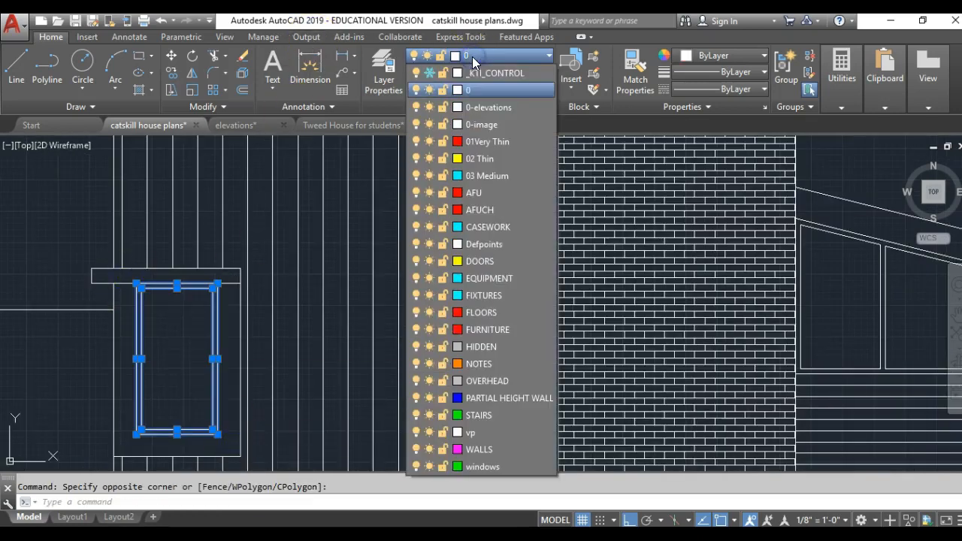
{"action": "left_click", "coordinate": [501, 142]}
{"action": "key", "text": "Escape"}
{"action": "scroll", "coordinate": [192, 337], "scroll_direction": "down", "scroll_amount": 2}
{"action": "scroll", "coordinate": [192, 337], "scroll_direction": "down", "scroll_amount": 4}
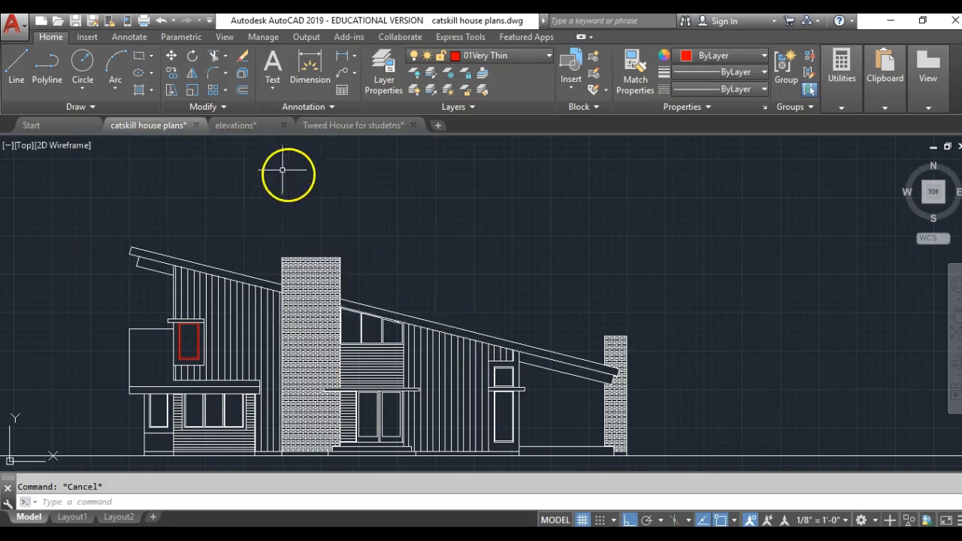
Switch to the elevations drawing to view its layered elevations
{"action": "left_click", "coordinate": [244, 127]}
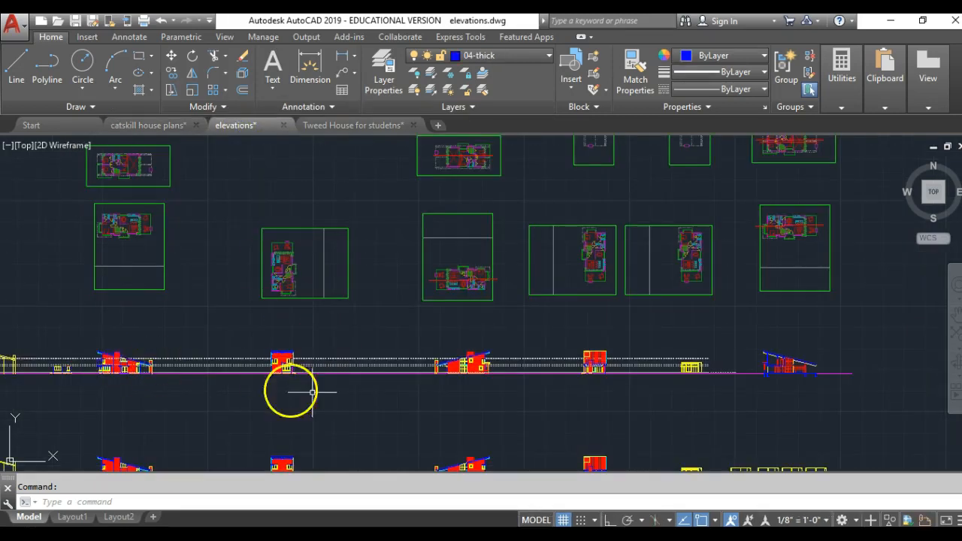